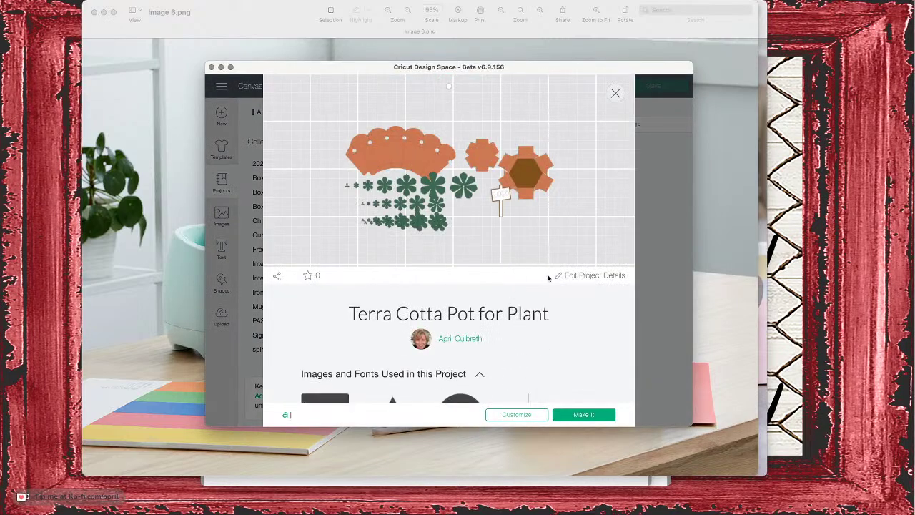
Step: Open the Terra Cotta Pot for Plant project for customizing and move the brown hexagon off the large orange hexagon
{"action": "left_click", "coordinate": [516, 415]}
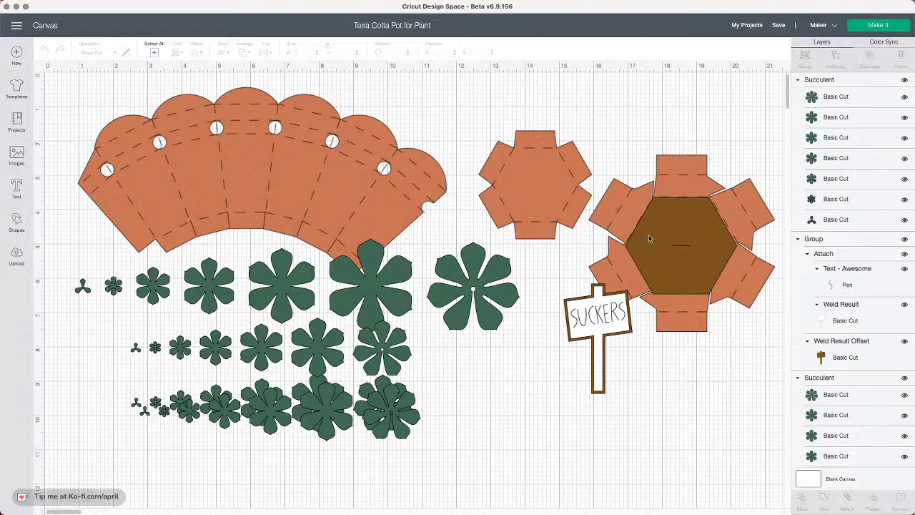
{"action": "left_click_drag", "start_coordinate": [662, 265], "coordinate": [670, 368]}
Step: Copy the scalloped pot-side piece and place the pasted copy below the rows of succulents
{"action": "left_click", "coordinate": [387, 203]}
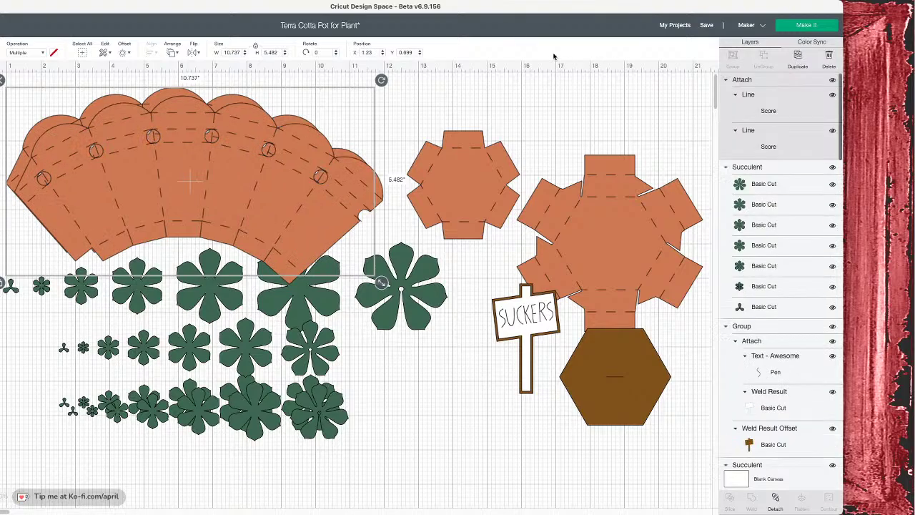
{"action": "key", "text": "super+c"}
{"action": "key", "text": "super+v"}
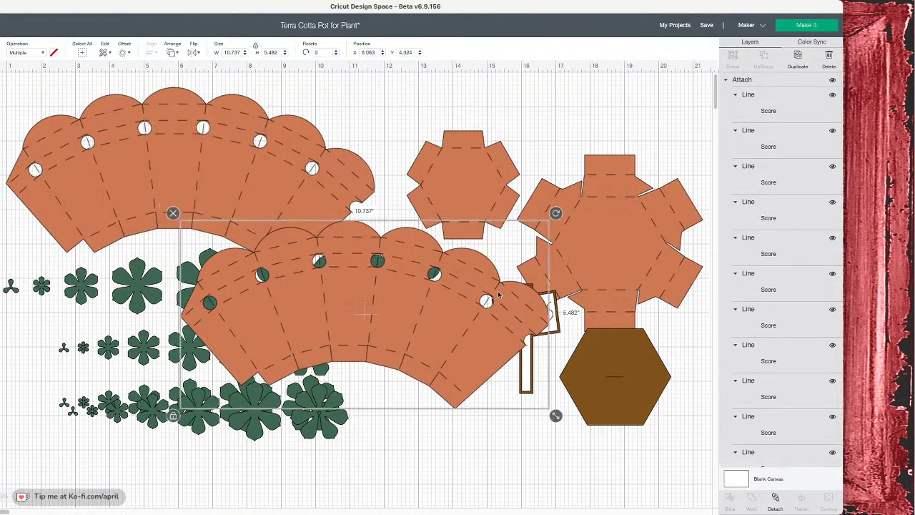
{"action": "scroll", "coordinate": [499, 295], "scroll_direction": "down", "scroll_amount": 5}
{"action": "left_click_drag", "start_coordinate": [458, 168], "coordinate": [394, 371]}
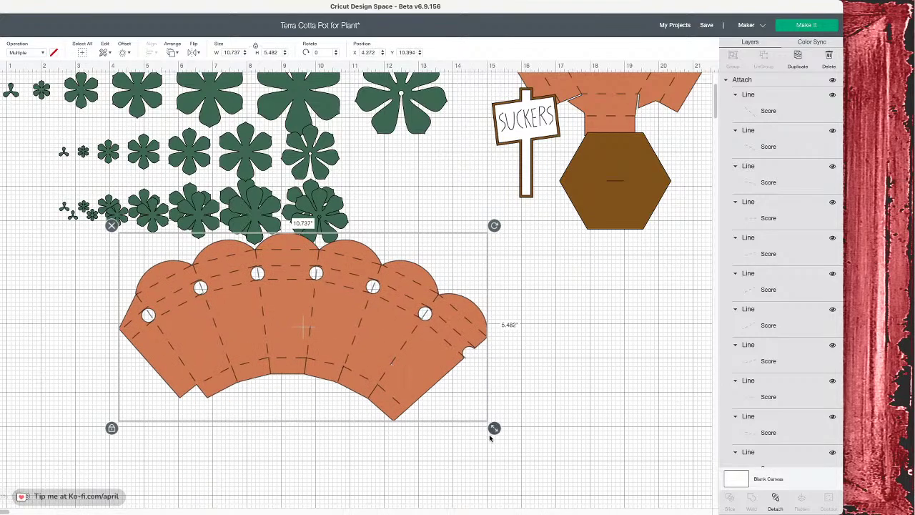
Step: Rotate the copied pot-side piece to about 56° and move it over to the right
{"action": "left_click_drag", "start_coordinate": [496, 227], "coordinate": [516, 367]}
{"action": "left_click_drag", "start_coordinate": [460, 362], "coordinate": [433, 374]}
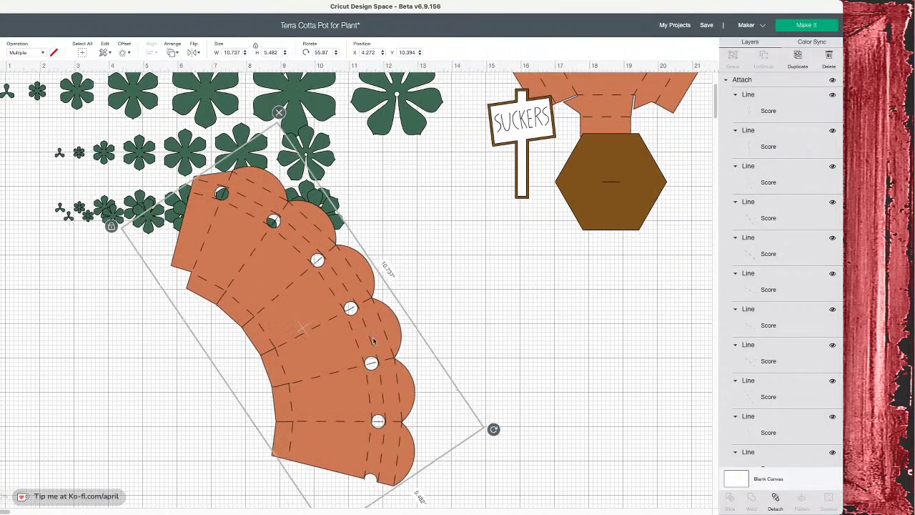
{"action": "left_click_drag", "start_coordinate": [363, 362], "coordinate": [428, 353]}
{"action": "scroll", "coordinate": [409, 332], "scroll_direction": "down", "scroll_amount": 5}
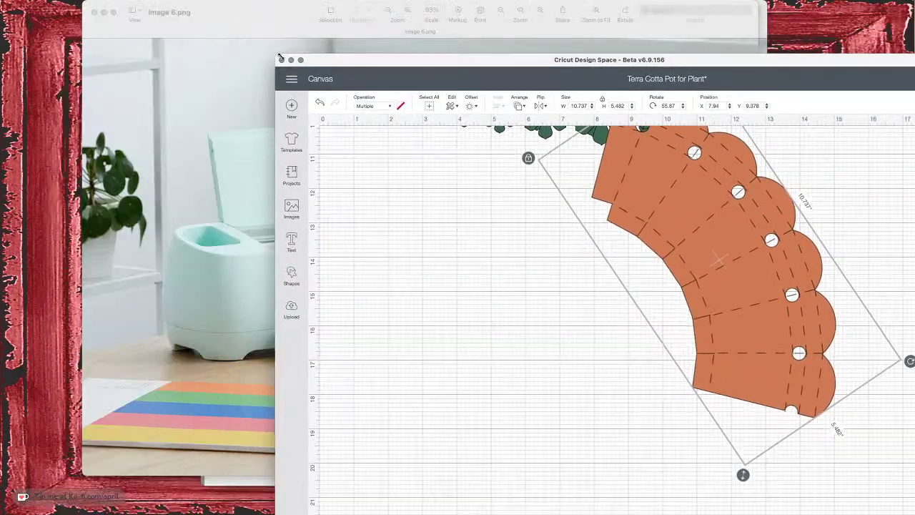
Step: Shrink and reposition the design window, then bring the rotated pot-side piece fully into view at 75% zoom
{"action": "left_click_drag", "start_coordinate": [280, 56], "coordinate": [351, 70]}
{"action": "left_click_drag", "start_coordinate": [471, 75], "coordinate": [252, 25]}
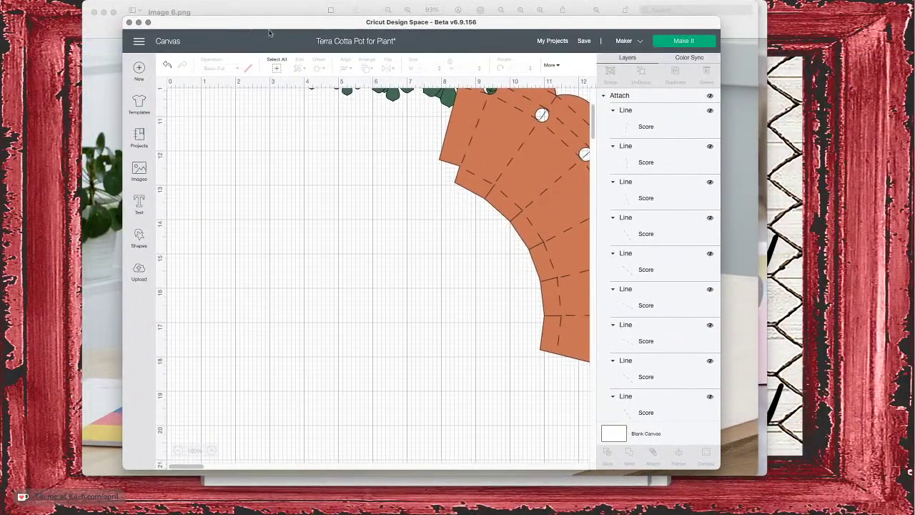
{"action": "left_click_drag", "start_coordinate": [586, 209], "coordinate": [421, 255]}
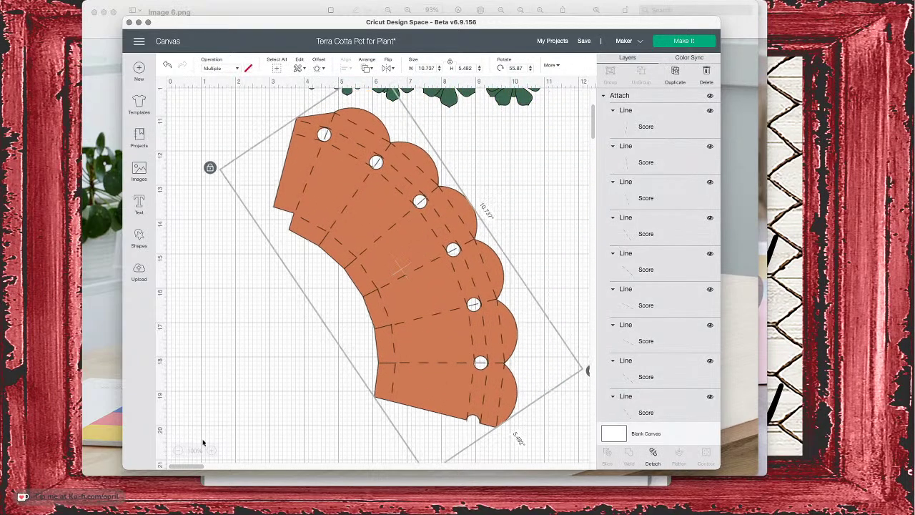
{"action": "left_click", "coordinate": [183, 450]}
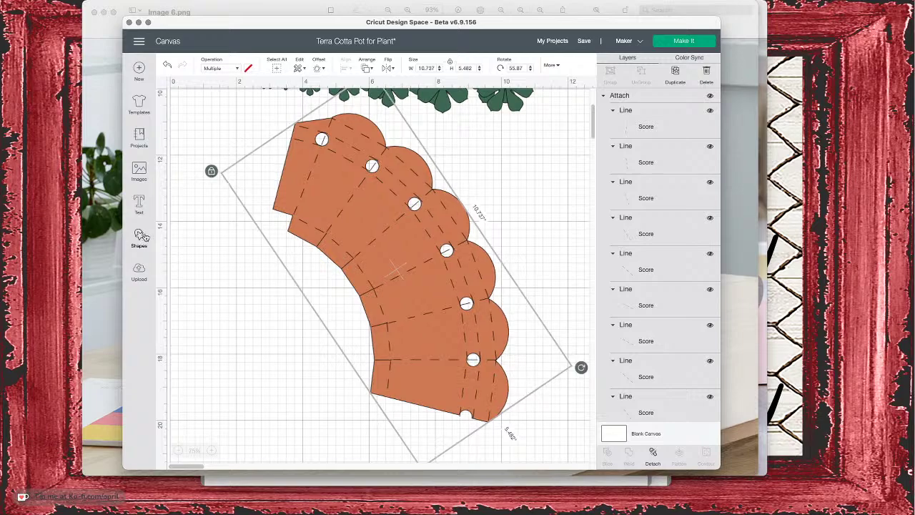
Step: Add a square shape and set its width to 11.5 inches with the proportions locked
{"action": "left_click", "coordinate": [141, 236]}
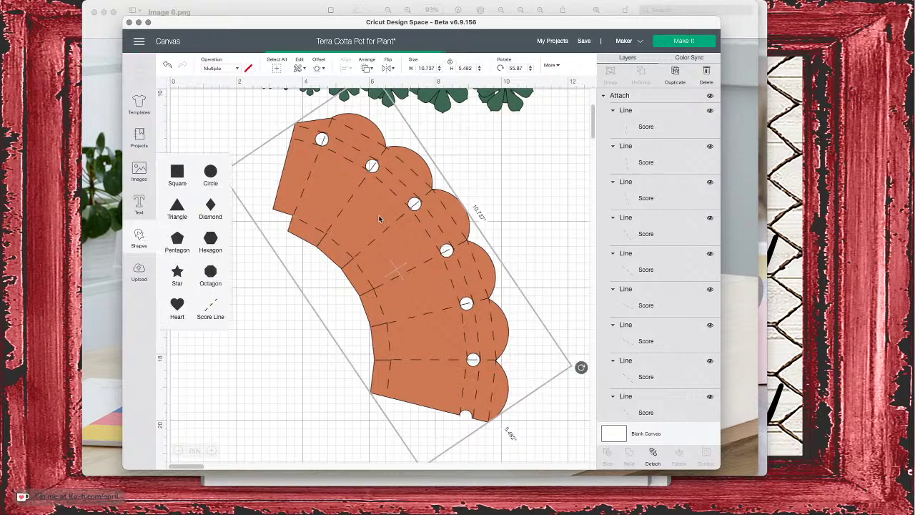
{"action": "left_click", "coordinate": [176, 172]}
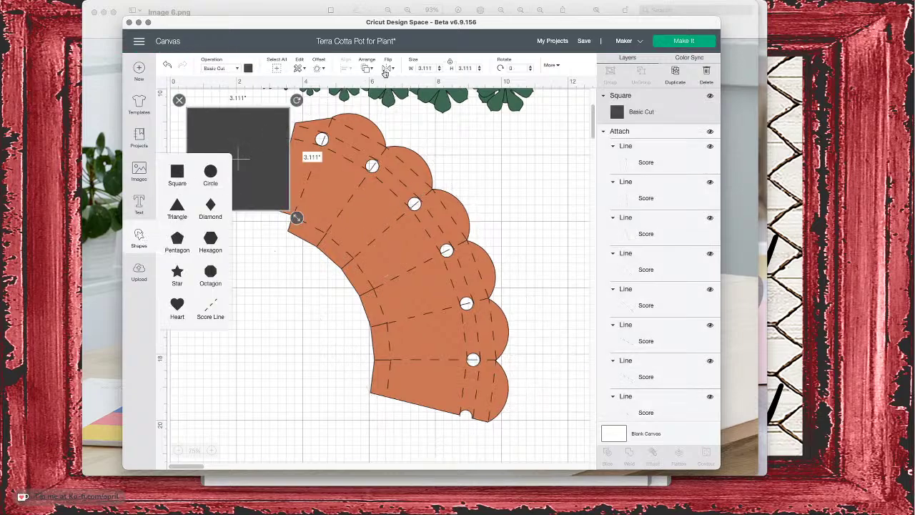
{"action": "left_click", "coordinate": [428, 67]}
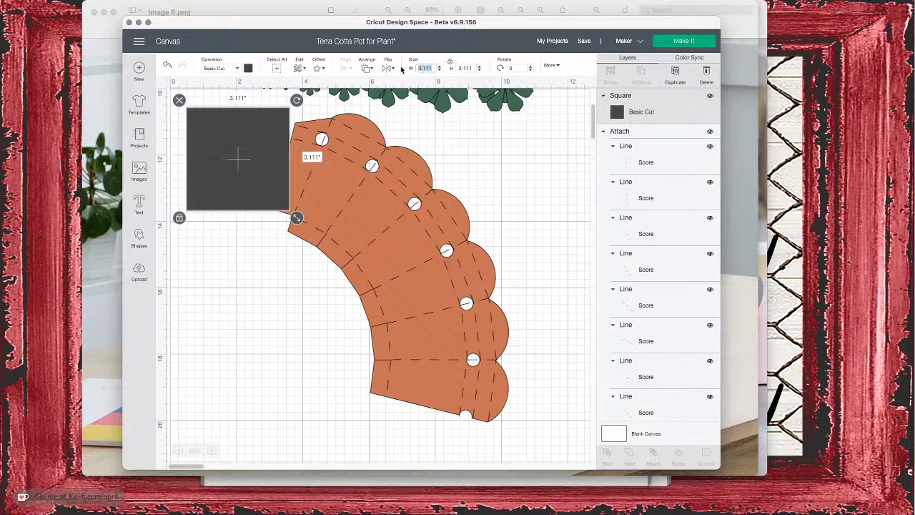
{"action": "type", "text": "11.5"}
{"action": "key", "text": "Return"}
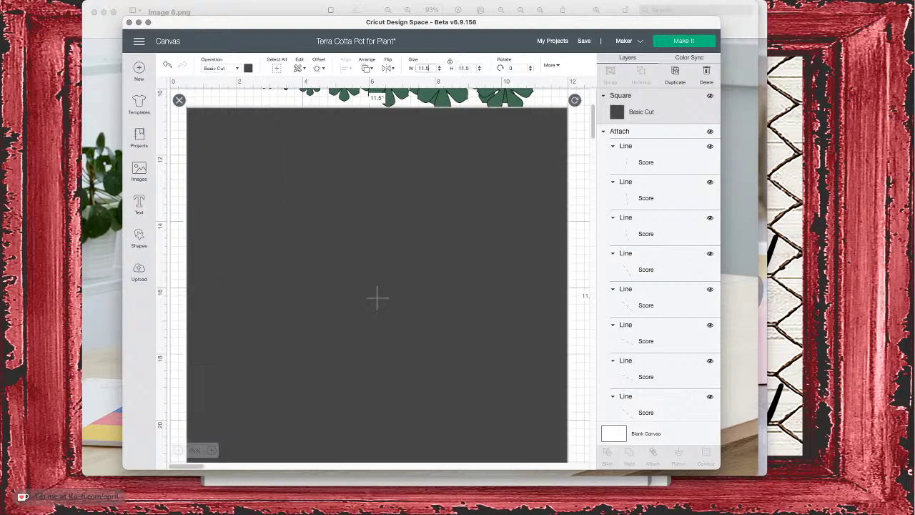
Step: Send the square to the back and move the rotated pot-side piece onto it near its left edge
{"action": "left_click", "coordinate": [367, 69]}
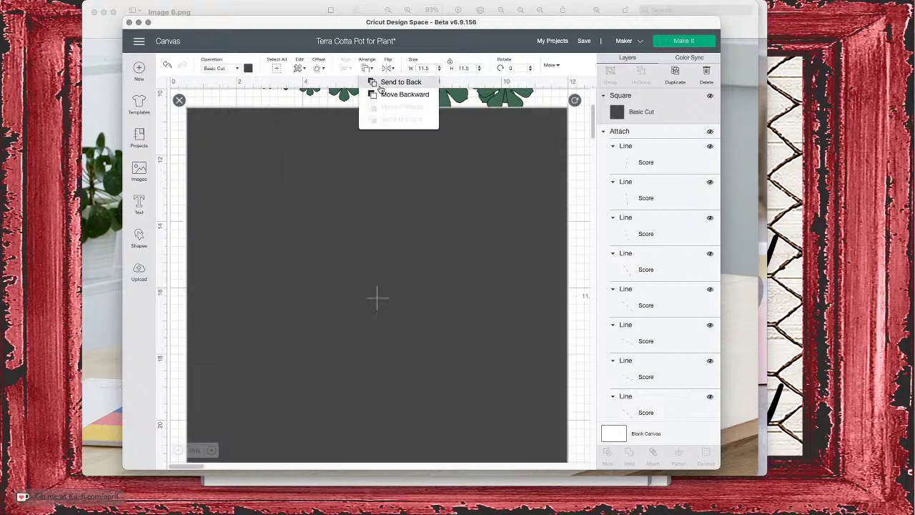
{"action": "left_click", "coordinate": [372, 82]}
{"action": "left_click_drag", "start_coordinate": [406, 223], "coordinate": [321, 222]}
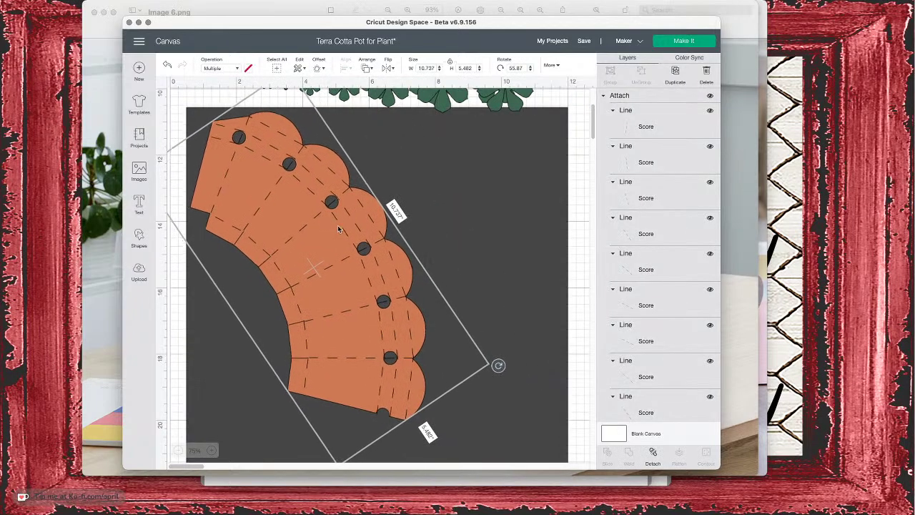
Step: Enlarge the rotated pot-side piece to about 12.86 inches wide and shift it to fit within the square
{"action": "scroll", "coordinate": [338, 225], "scroll_direction": "down", "scroll_amount": 5}
{"action": "left_click_drag", "start_coordinate": [337, 345], "coordinate": [345, 418]}
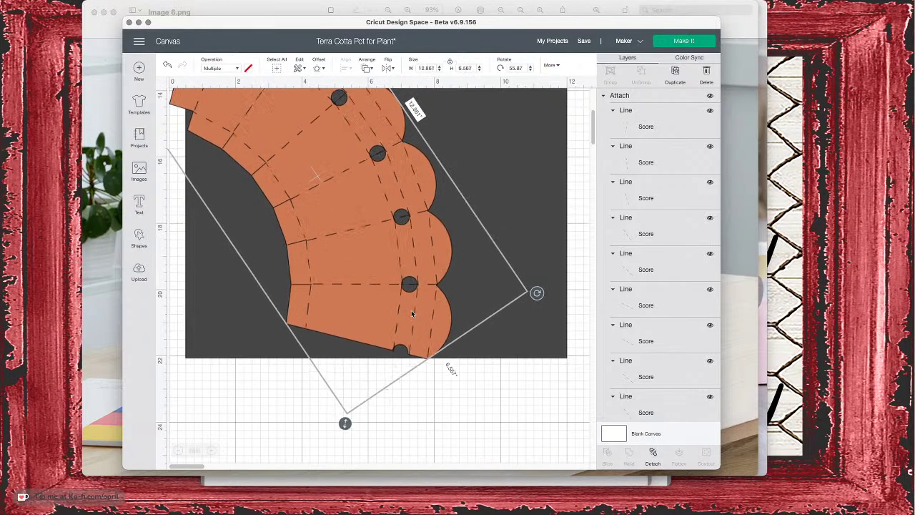
{"action": "left_click_drag", "start_coordinate": [451, 370], "coordinate": [435, 350]}
{"action": "scroll", "coordinate": [442, 315], "scroll_direction": "up", "scroll_amount": 8}
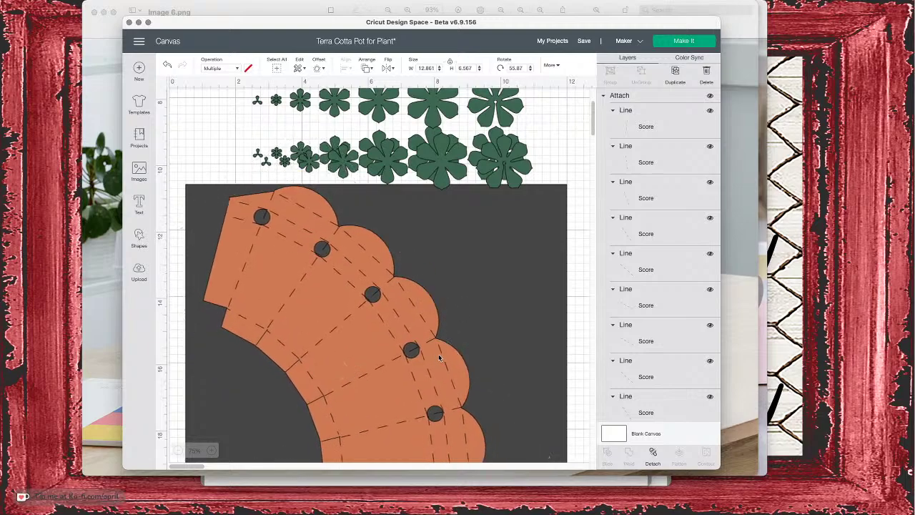
Step: Reduce the pot-side piece's rotation to about 45.7° and reposition it against the square's left side
{"action": "scroll", "coordinate": [550, 385], "scroll_direction": "down", "scroll_amount": 3}
{"action": "left_click_drag", "start_coordinate": [570, 402], "coordinate": [580, 379]}
{"action": "left_click_drag", "start_coordinate": [469, 369], "coordinate": [479, 370]}
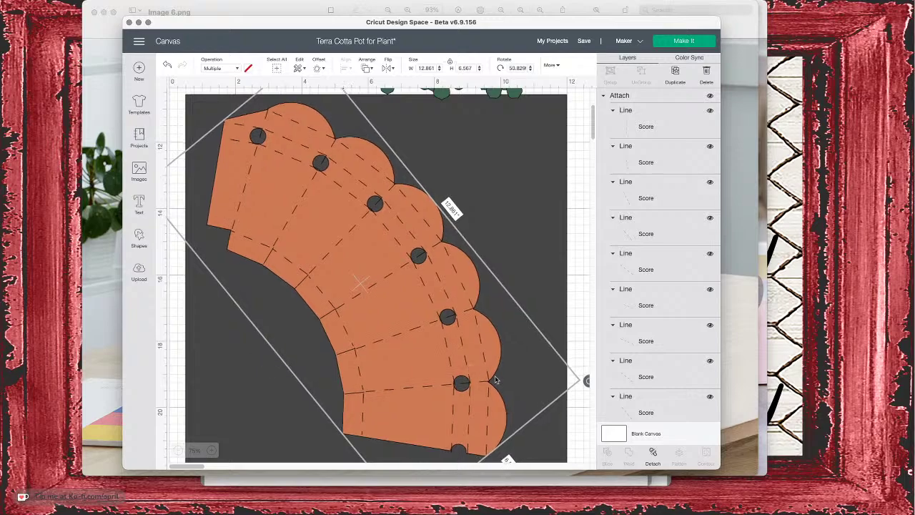
{"action": "left_click_drag", "start_coordinate": [587, 382], "coordinate": [583, 355]}
{"action": "left_click_drag", "start_coordinate": [472, 366], "coordinate": [462, 353]}
Step: Enlarge the pot-side piece to about 14.19 inches wide and nudge it fully inside the square
{"action": "scroll", "coordinate": [462, 352], "scroll_direction": "down", "scroll_amount": 5}
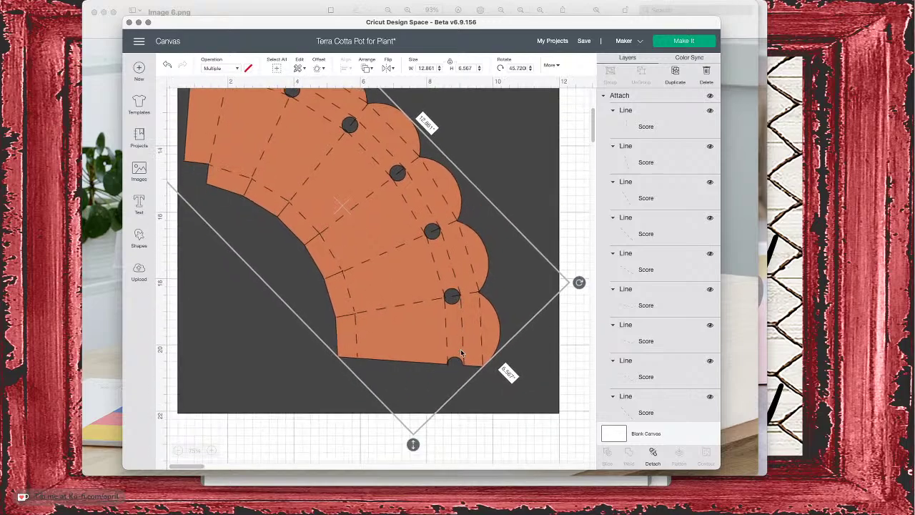
{"action": "left_click_drag", "start_coordinate": [419, 412], "coordinate": [429, 444]}
{"action": "left_click", "coordinate": [521, 454]}
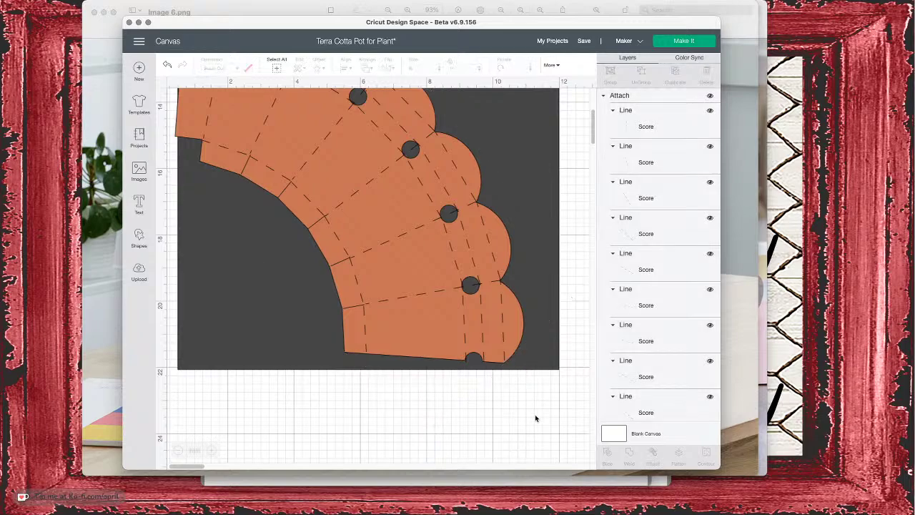
{"action": "scroll", "coordinate": [535, 414], "scroll_direction": "up", "scroll_amount": 7}
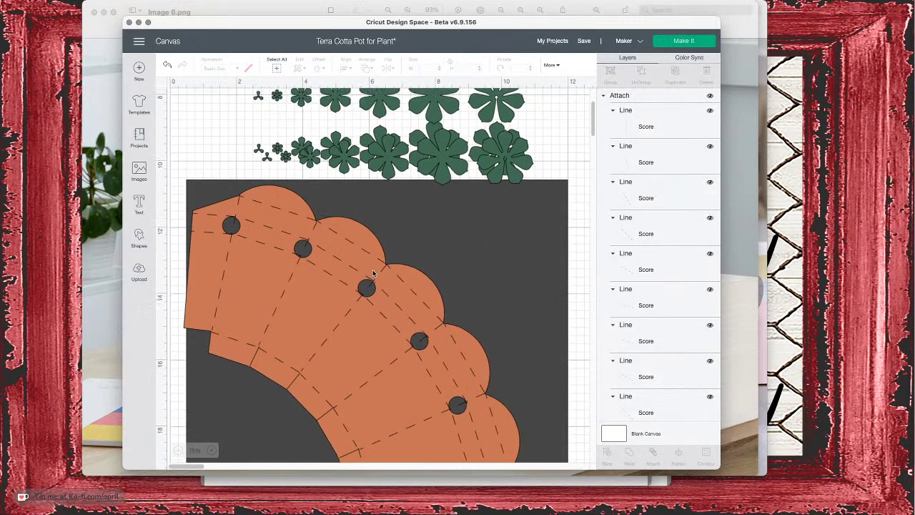
{"action": "left_click", "coordinate": [379, 270]}
{"action": "scroll", "coordinate": [378, 272], "scroll_direction": "down", "scroll_amount": 5}
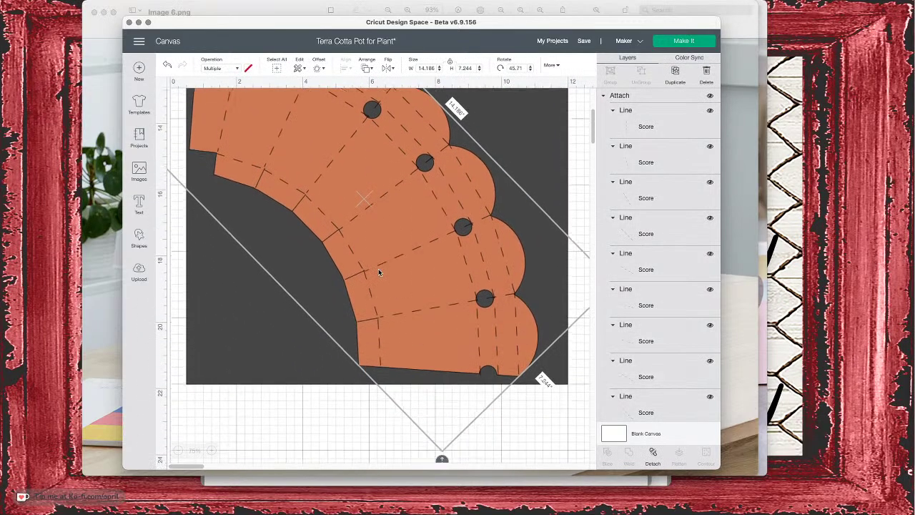
{"action": "scroll", "coordinate": [377, 270], "scroll_direction": "up", "scroll_amount": 7}
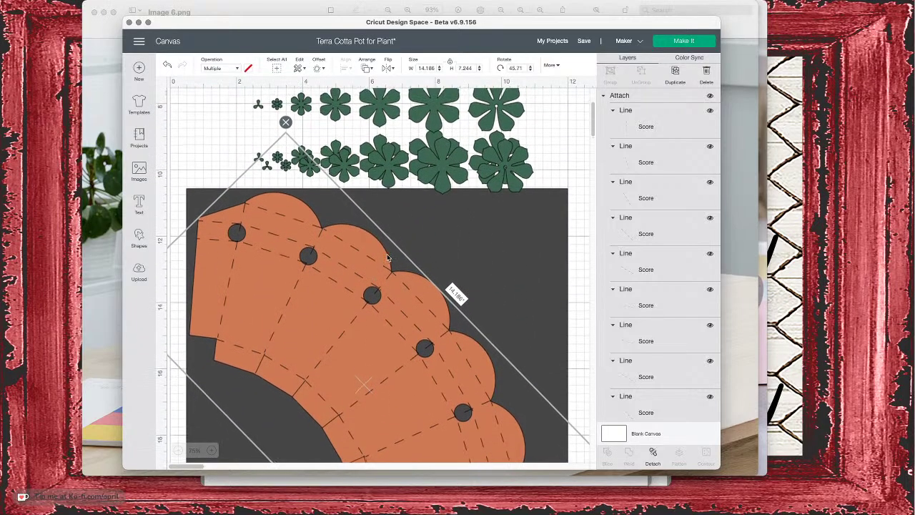
Step: Move the small orange hexagon base into the empty upper-right area of the dark square beside the pot-side piece
{"action": "scroll", "coordinate": [388, 259], "scroll_direction": "up", "scroll_amount": 1}
{"action": "scroll", "coordinate": [579, 189], "scroll_direction": "up", "scroll_amount": 10}
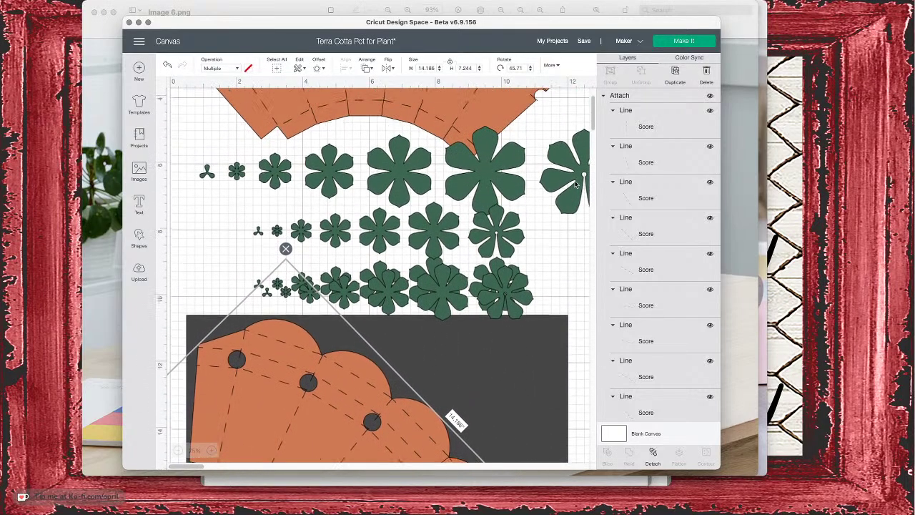
{"action": "scroll", "coordinate": [511, 126], "scroll_direction": "right", "scroll_amount": 7}
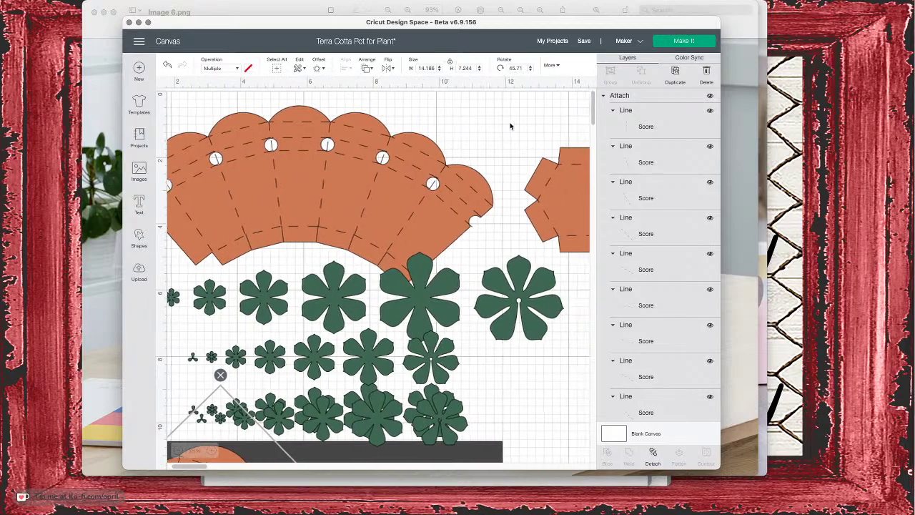
{"action": "left_click_drag", "start_coordinate": [461, 216], "coordinate": [390, 379]}
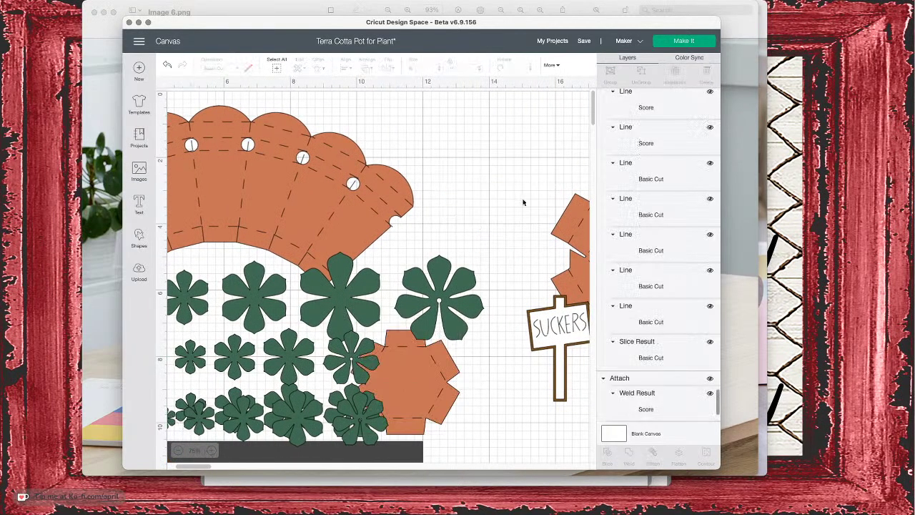
{"action": "scroll", "coordinate": [422, 227], "scroll_direction": "down", "scroll_amount": 7}
{"action": "left_click_drag", "start_coordinate": [422, 227], "coordinate": [376, 353]}
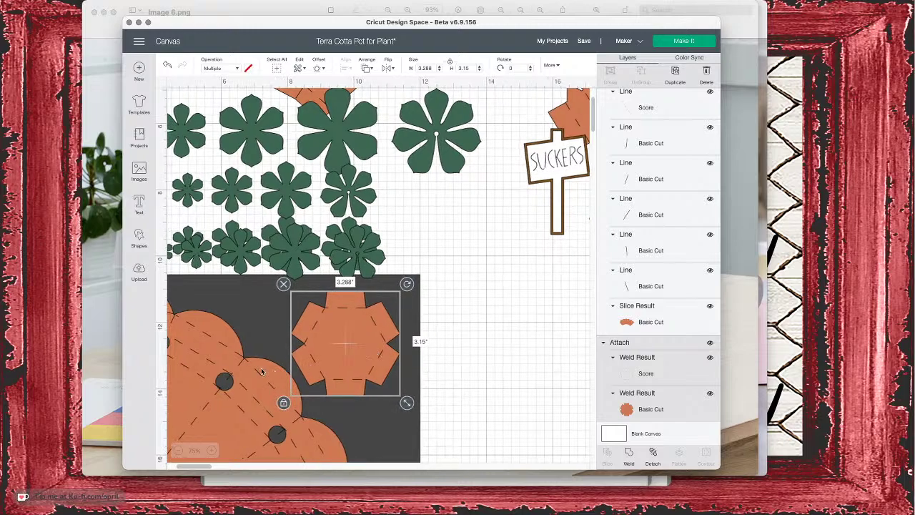
Step: Add the enlarged pot-side piece to the hexagon selection and move both pieces down and right, away from the square
{"action": "left_click", "coordinate": [262, 371], "text": "shift"}
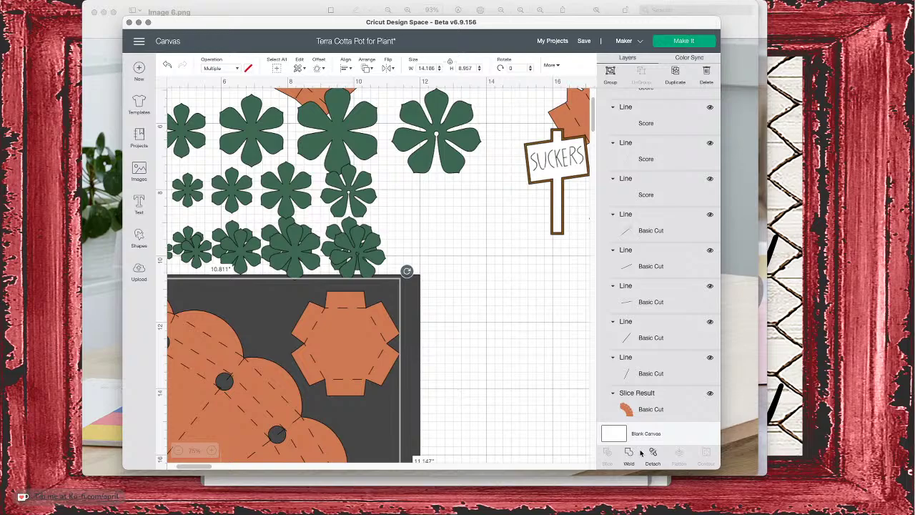
{"action": "left_click_drag", "start_coordinate": [390, 354], "coordinate": [560, 370]}
{"action": "scroll", "coordinate": [481, 353], "scroll_direction": "down", "scroll_amount": 5}
{"action": "scroll", "coordinate": [480, 351], "scroll_direction": "down", "scroll_amount": 6}
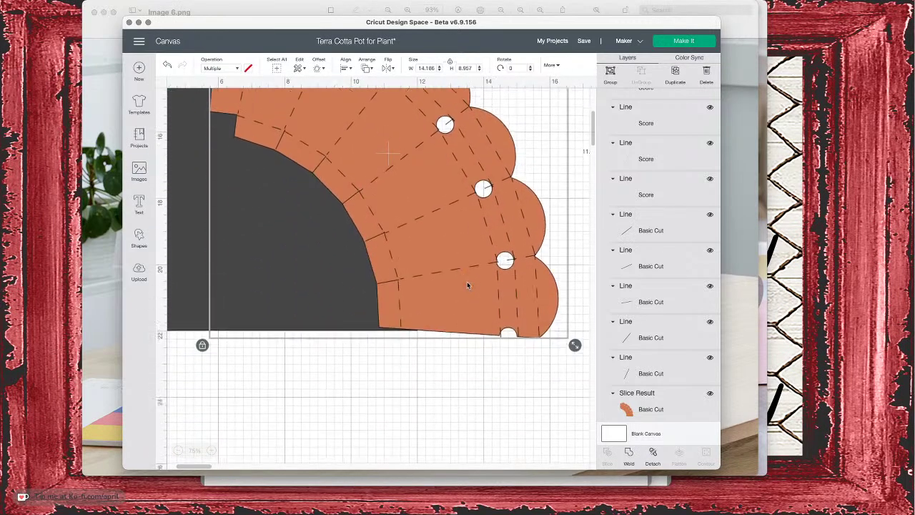
{"action": "left_click_drag", "start_coordinate": [462, 219], "coordinate": [451, 512]}
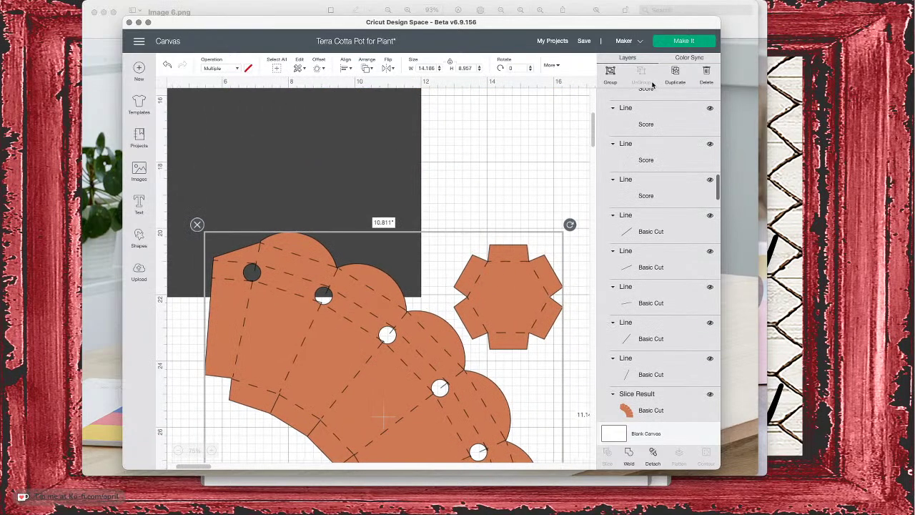
Step: Group the enlarged pot-side piece with the small hexagon and attach them together
{"action": "key", "text": "super+g"}
{"action": "left_click", "coordinate": [654, 453]}
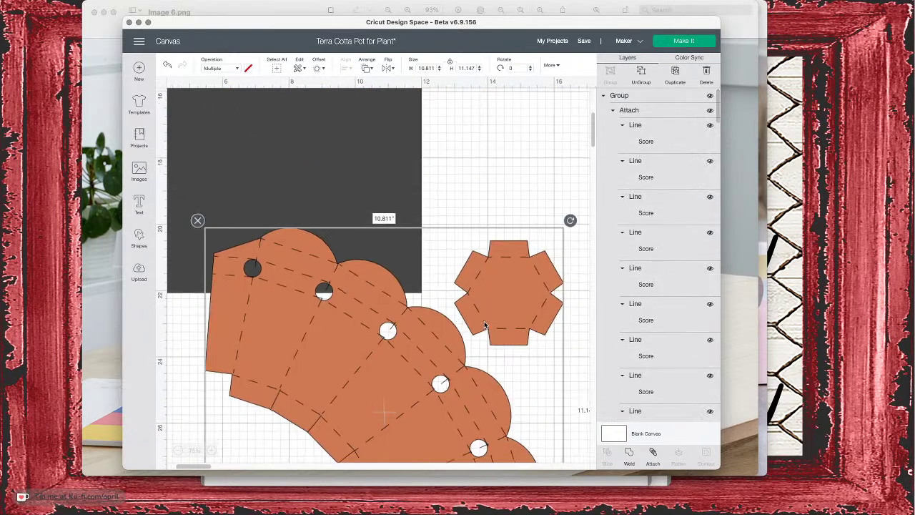
{"action": "left_click", "coordinate": [653, 453]}
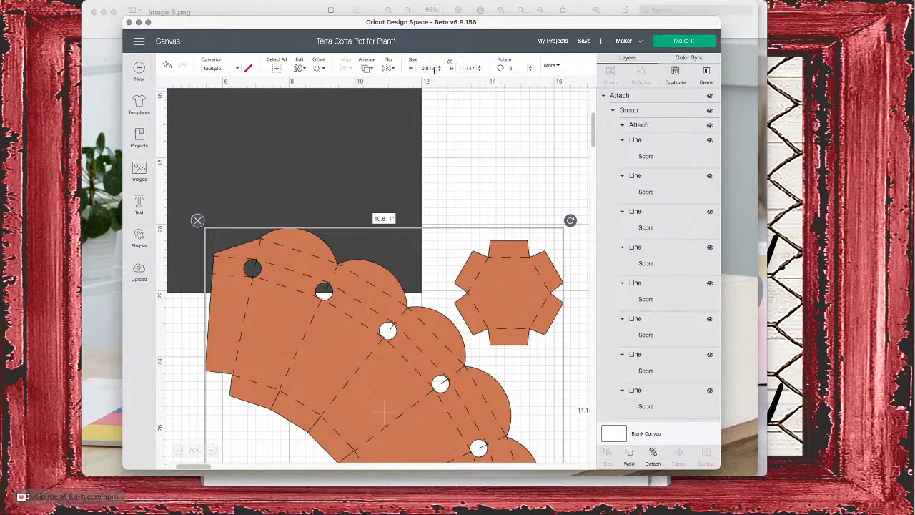
Step: Move the attached pot-side piece and hexagon base left and down, into the empty canvas area below the dark square
{"action": "left_click_drag", "start_coordinate": [529, 447], "coordinate": [524, 400]}
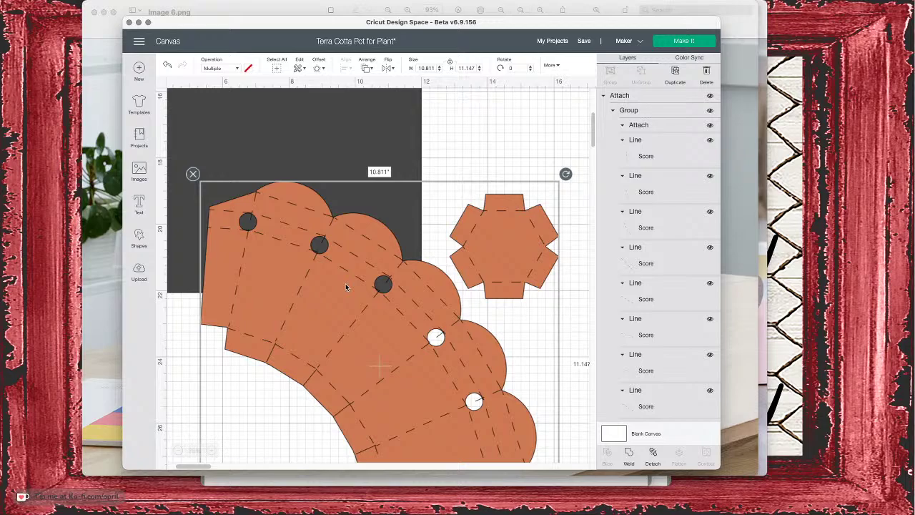
{"action": "scroll", "coordinate": [249, 255], "scroll_direction": "left", "scroll_amount": 5}
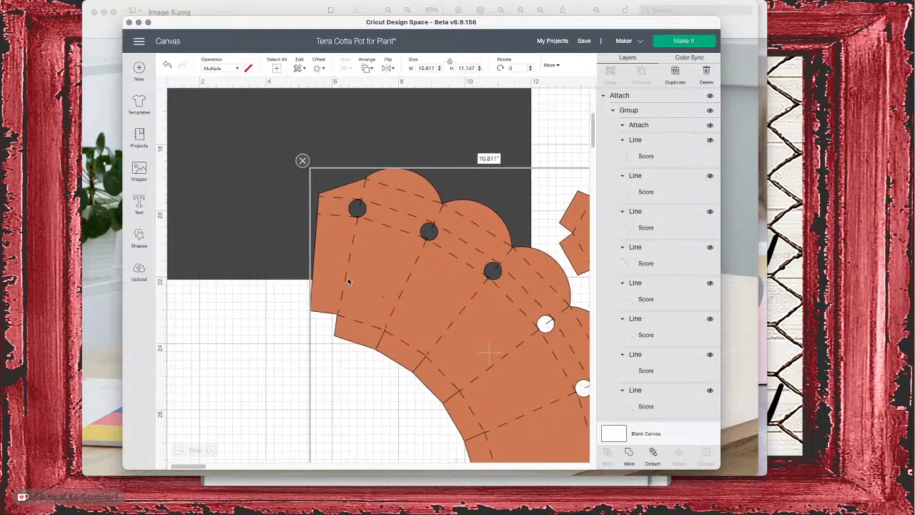
{"action": "left_click", "coordinate": [302, 151]}
{"action": "left_click_drag", "start_coordinate": [460, 280], "coordinate": [292, 261]}
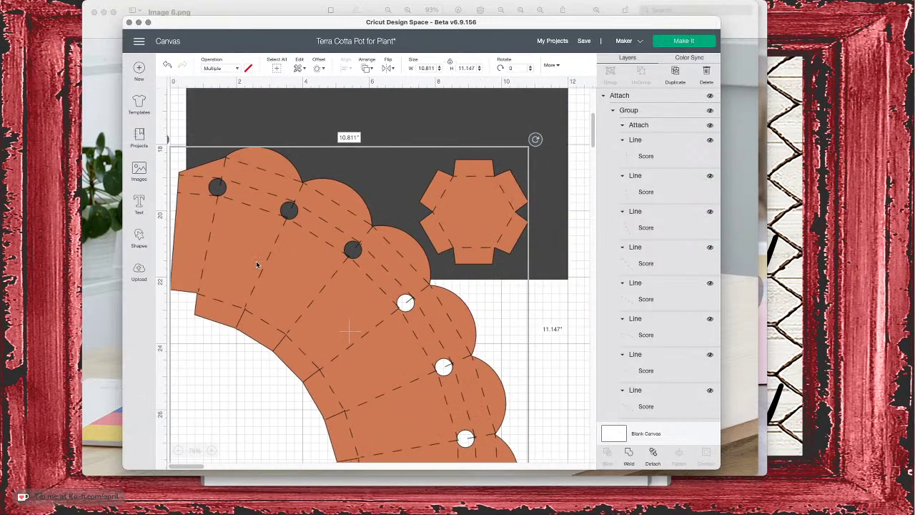
{"action": "scroll", "coordinate": [292, 261], "scroll_direction": "down", "scroll_amount": 5}
{"action": "scroll", "coordinate": [292, 258], "scroll_direction": "down", "scroll_amount": 1}
{"action": "left_click_drag", "start_coordinate": [352, 245], "coordinate": [374, 374]}
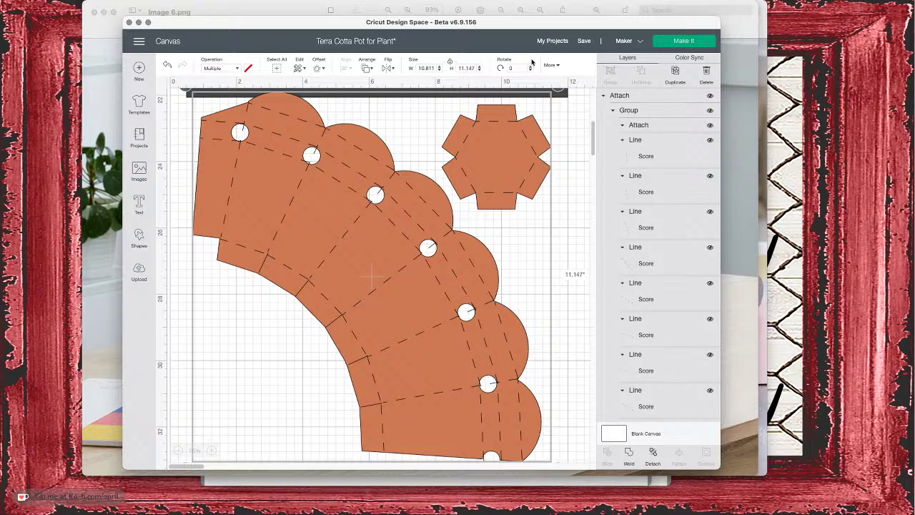
Step: Open the saved projects and look through the photos of the Grad Cap Card 05182021 PASO project
{"action": "left_click", "coordinate": [552, 41]}
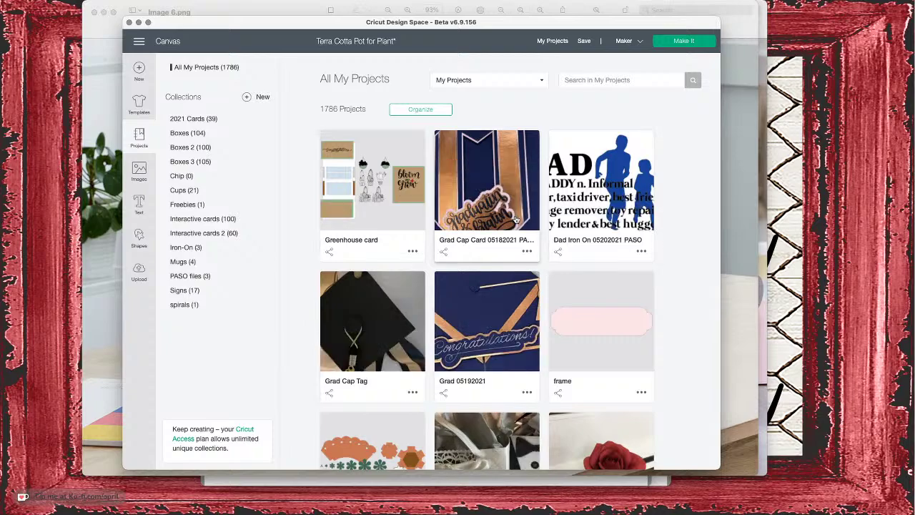
{"action": "left_click", "coordinate": [509, 206]}
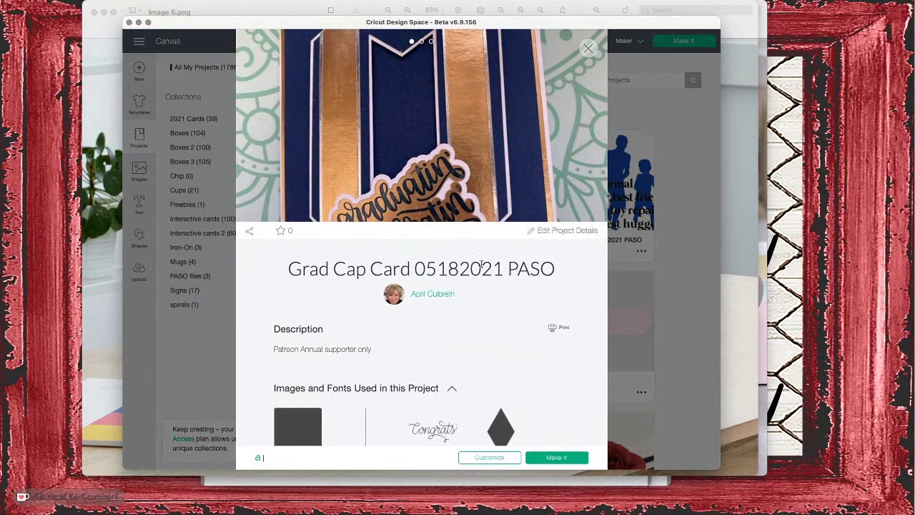
{"action": "left_click_drag", "start_coordinate": [565, 276], "coordinate": [509, 272]}
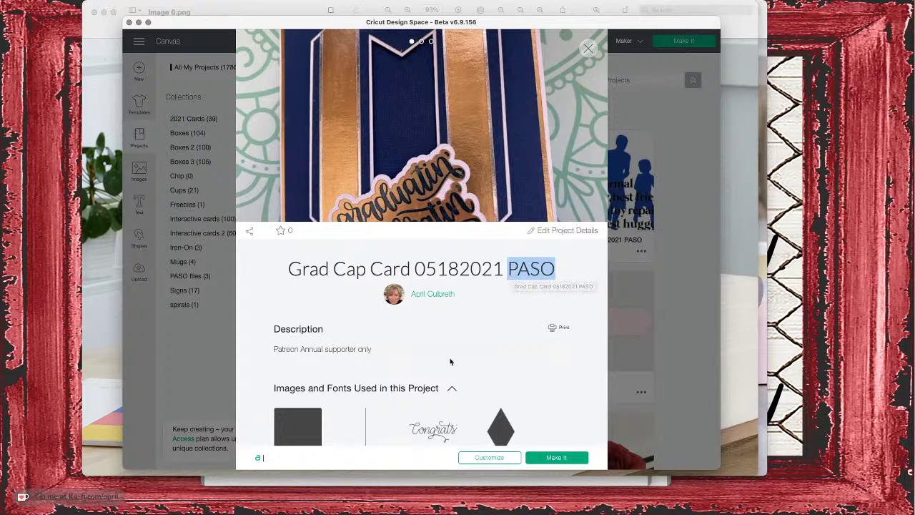
{"action": "left_click", "coordinate": [583, 141]}
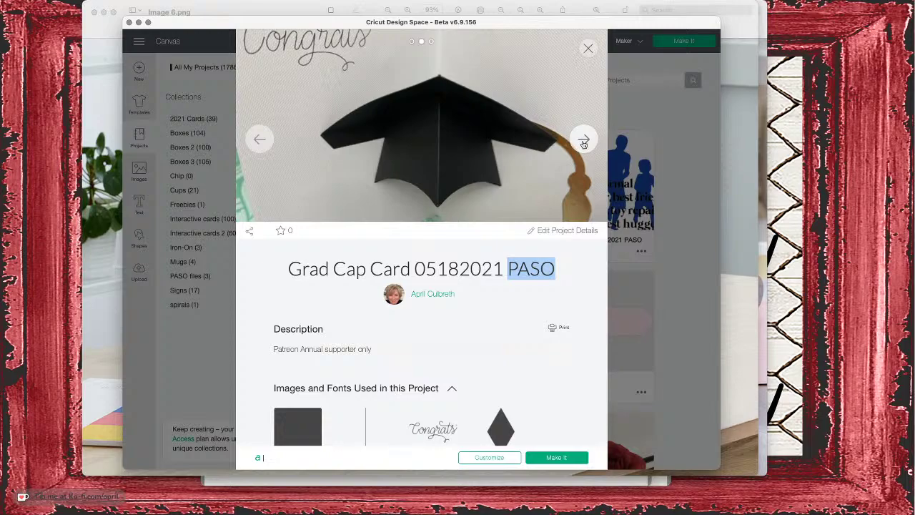
{"action": "left_click", "coordinate": [583, 142]}
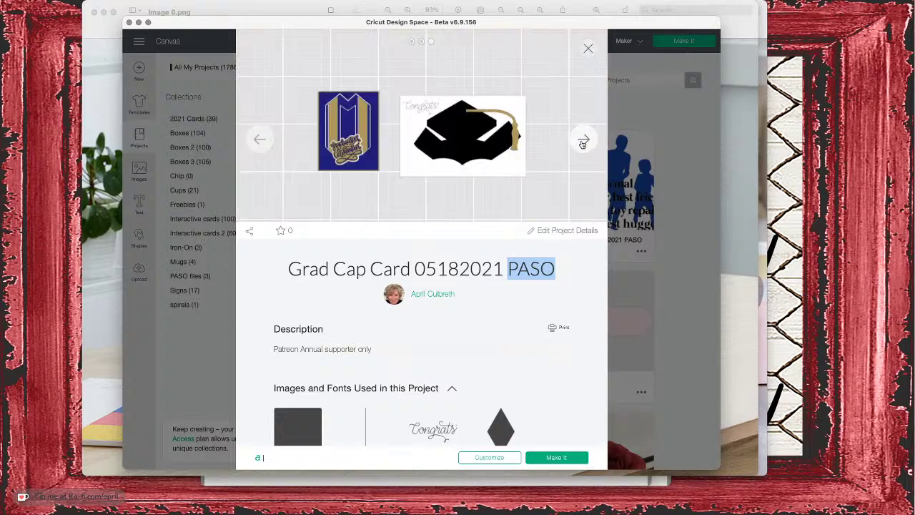
{"action": "left_click", "coordinate": [589, 49]}
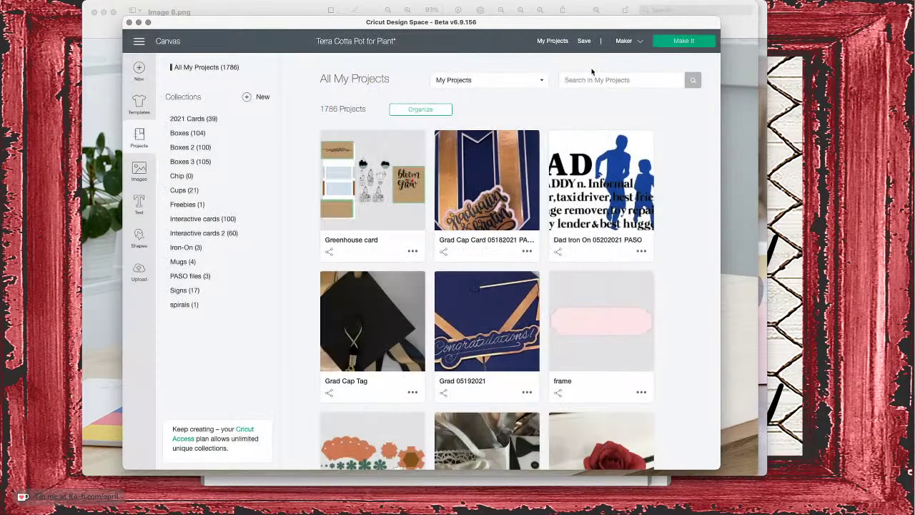
Step: Browse the photos of the Grad 05192021 project and return to the project list
{"action": "left_click", "coordinate": [492, 303]}
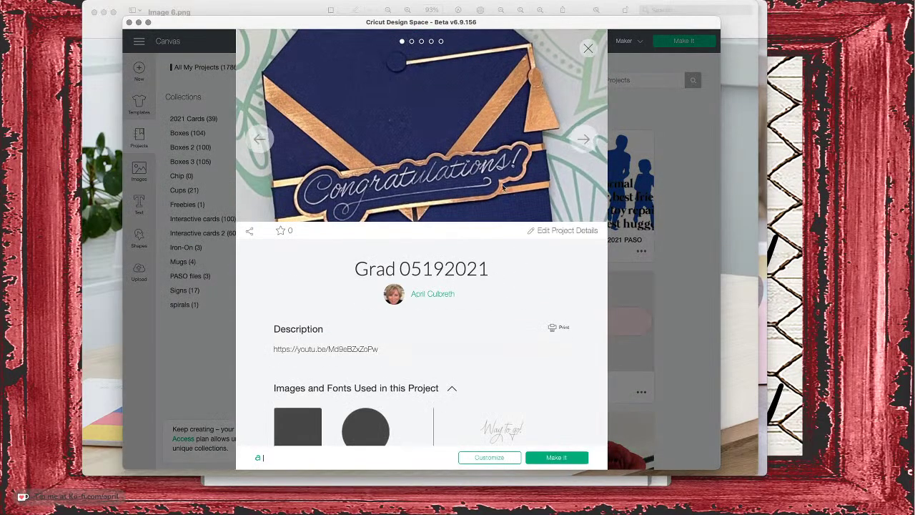
{"action": "left_click", "coordinate": [584, 138]}
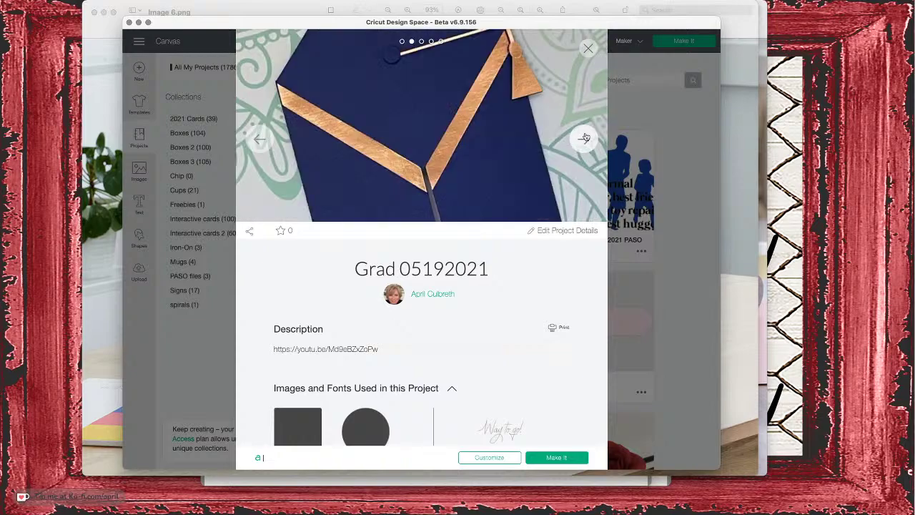
{"action": "left_click", "coordinate": [584, 139]}
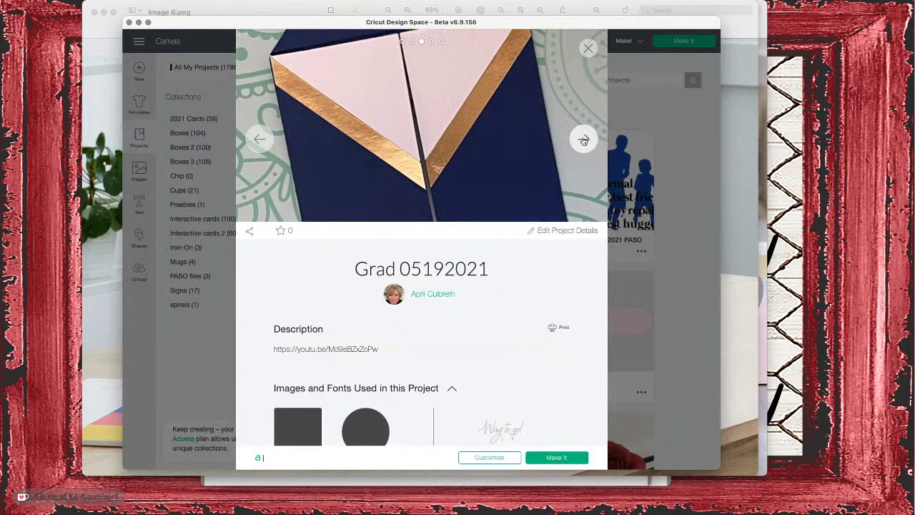
{"action": "left_click", "coordinate": [584, 140]}
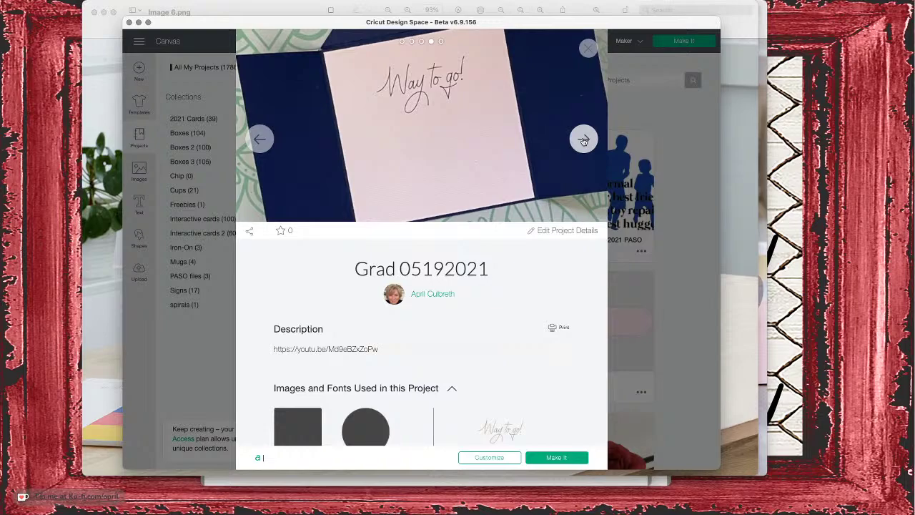
{"action": "left_click", "coordinate": [259, 140]}
{"action": "left_click", "coordinate": [258, 139]}
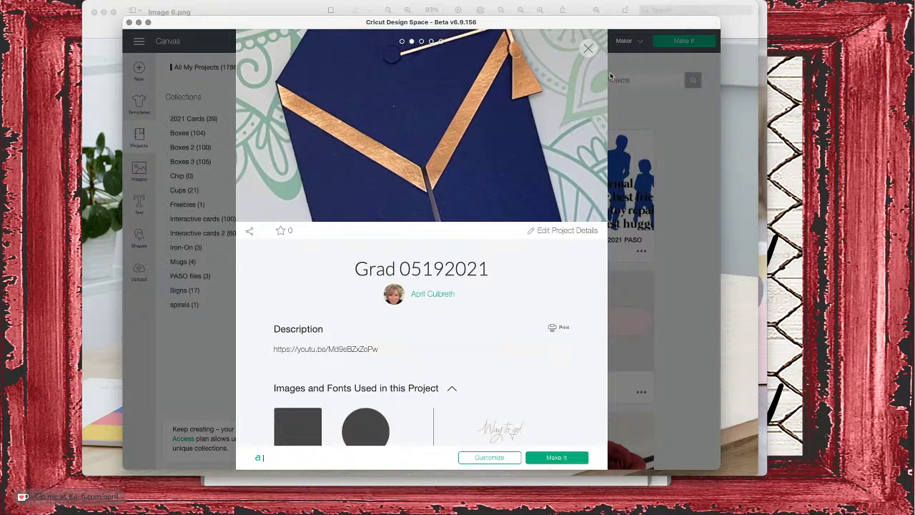
{"action": "left_click", "coordinate": [588, 48]}
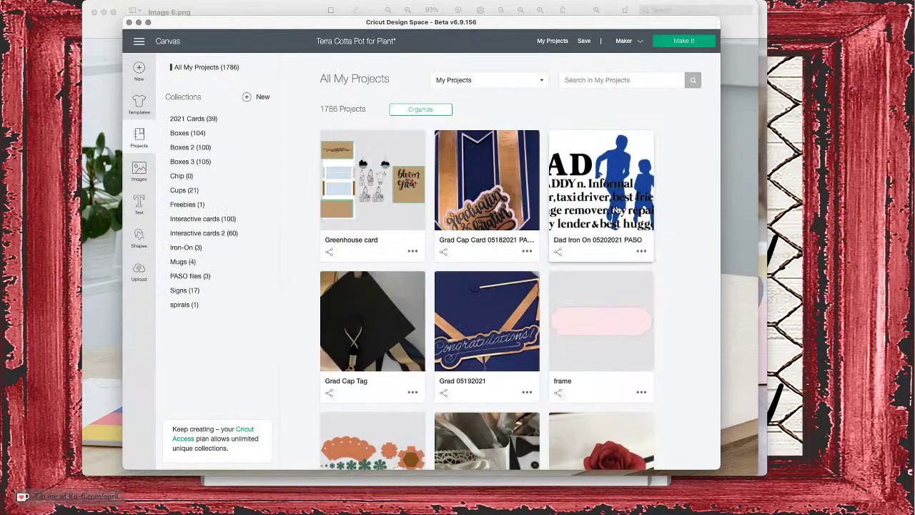
Step: Review the Grad Cap Tag project's editable details, including who can view it, save them and dismiss the sharing options
{"action": "left_click", "coordinate": [399, 330]}
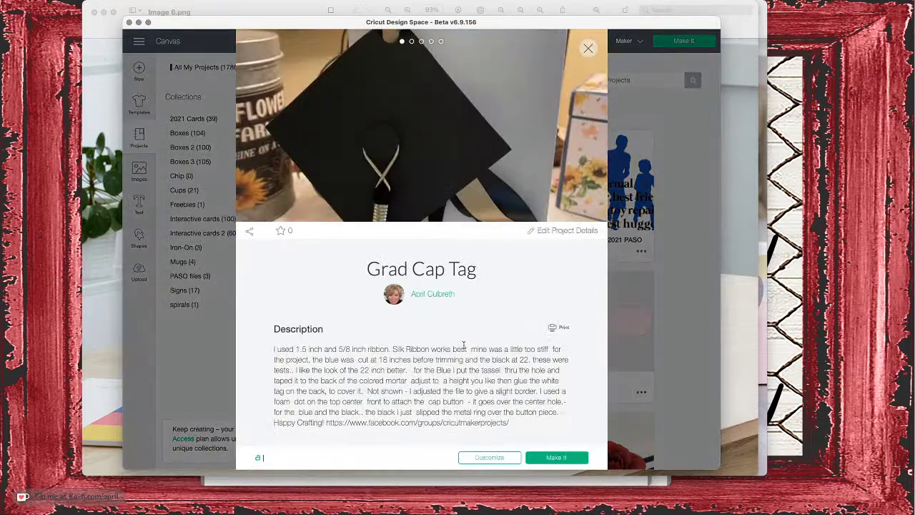
{"action": "left_click", "coordinate": [543, 231]}
{"action": "scroll", "coordinate": [472, 286], "scroll_direction": "down", "scroll_amount": 3}
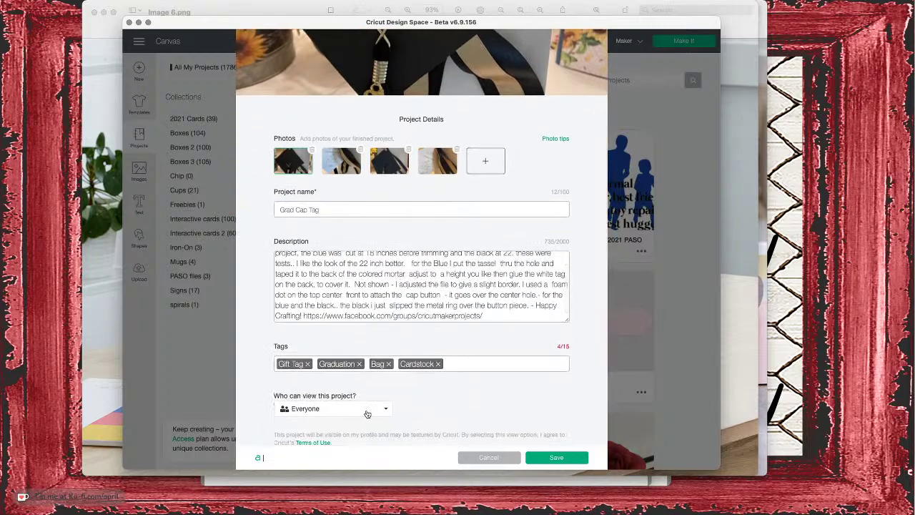
{"action": "left_click", "coordinate": [556, 458]}
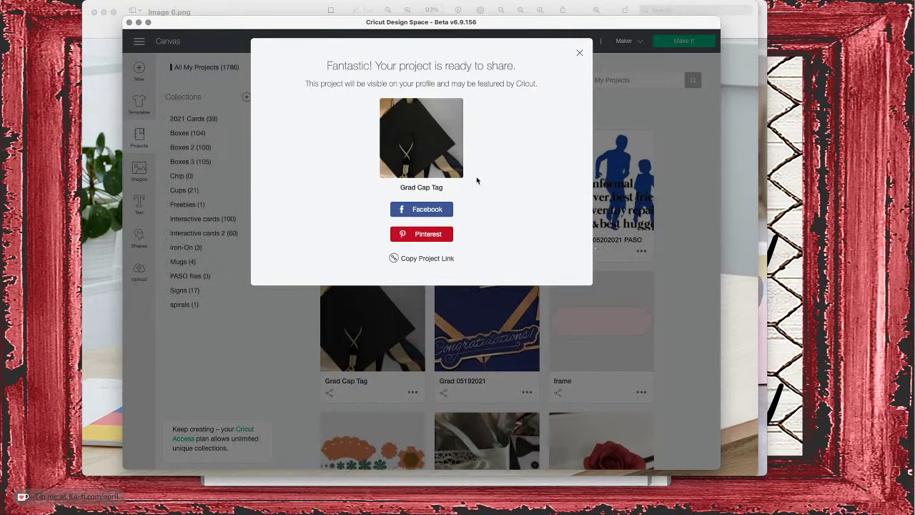
{"action": "left_click", "coordinate": [580, 54]}
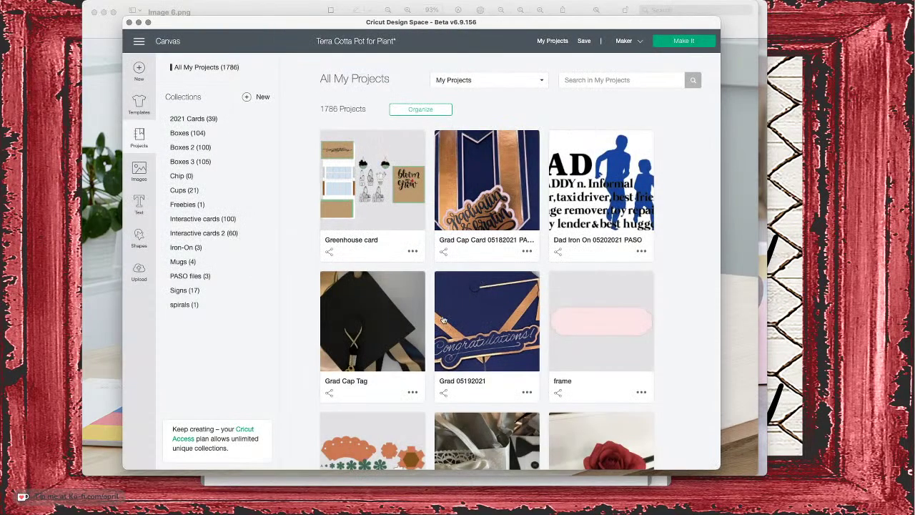
Step: View the Grad Cap Tag project page again and look at the Dad Iron On 05202021 PASO project
{"action": "left_click", "coordinate": [405, 333]}
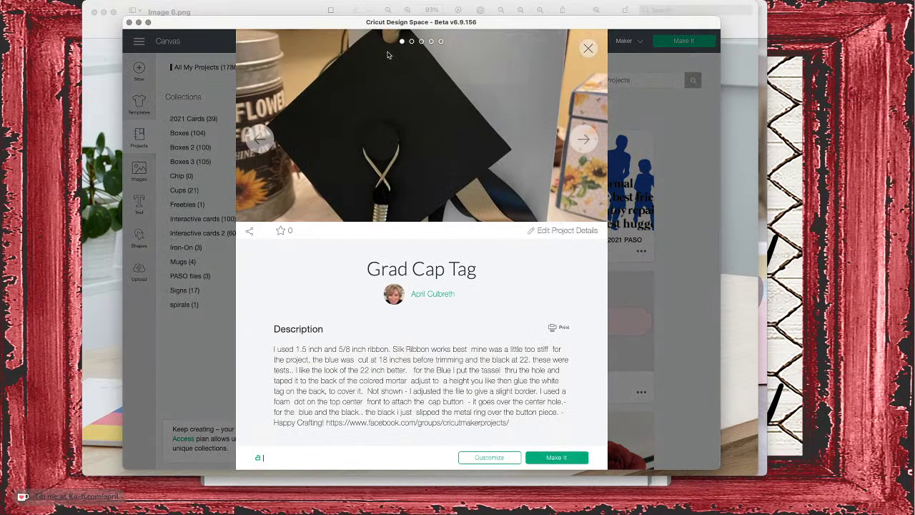
{"action": "left_click", "coordinate": [688, 309]}
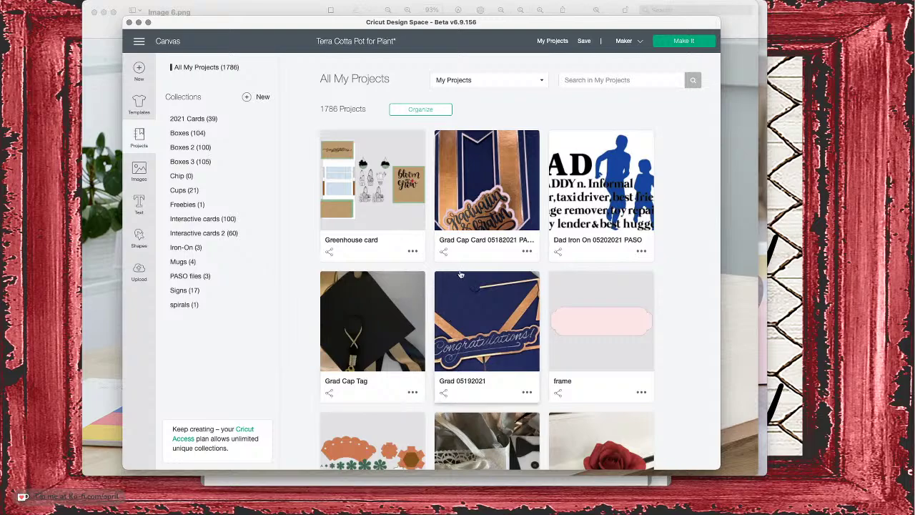
{"action": "left_click", "coordinate": [600, 192]}
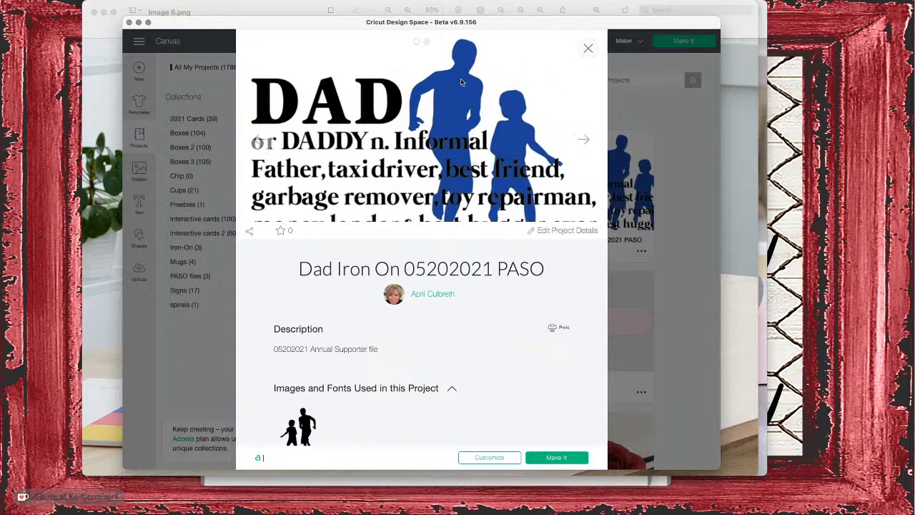
{"action": "left_click", "coordinate": [587, 49]}
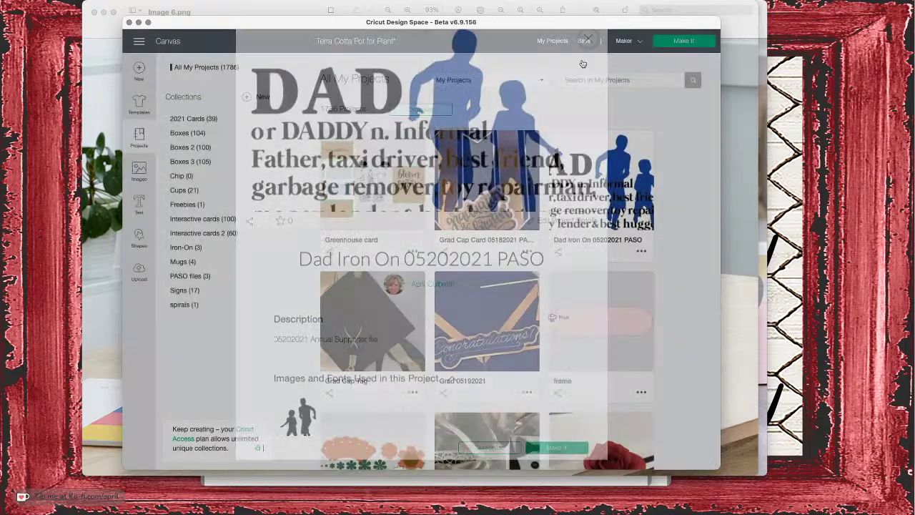